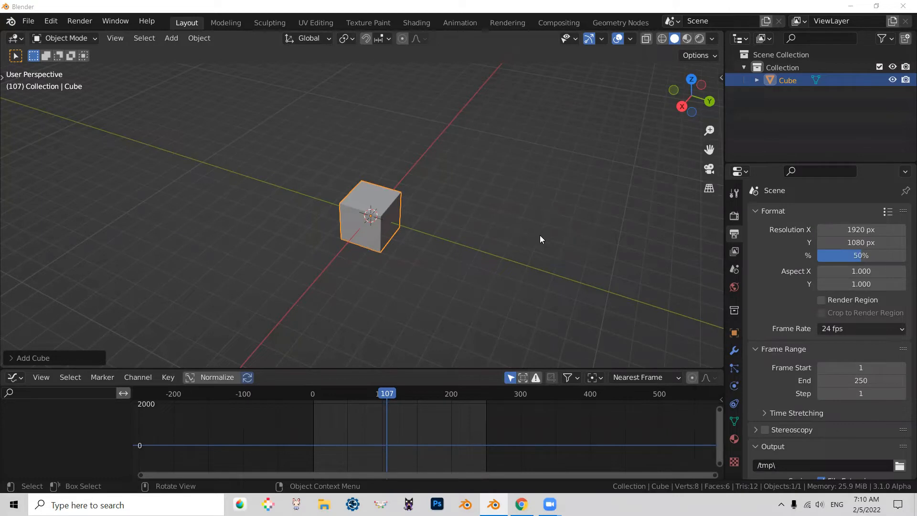
- Insert a single keyframe for the cube's Z rotation at 0° on frame 1
{"action": "left_click", "coordinate": [605, 250]}
{"action": "key", "text": "n"}
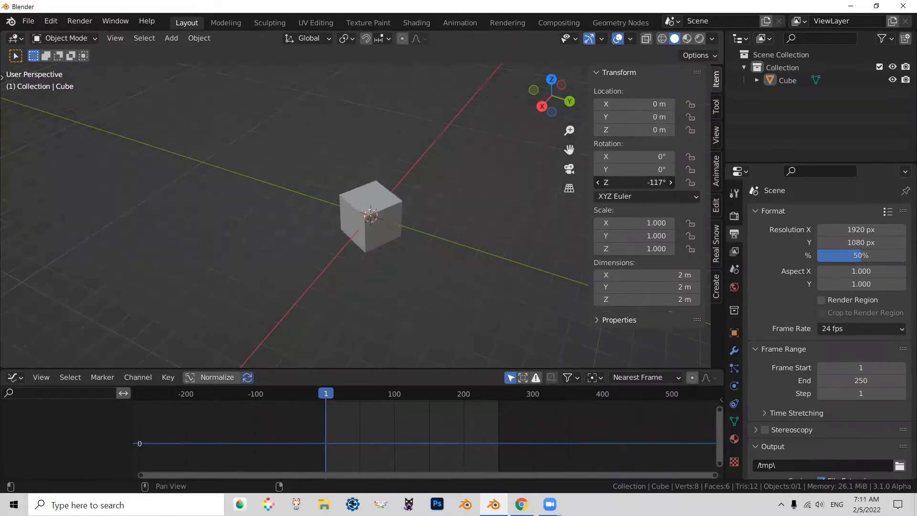
{"action": "left_click_drag", "start_coordinate": [634, 183], "coordinate": [483, 183]}
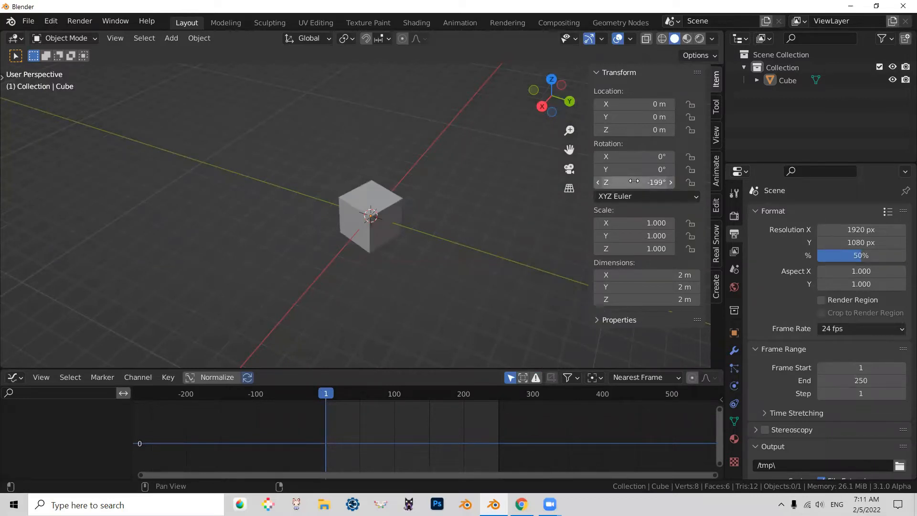
{"action": "key", "text": "BackSpace"}
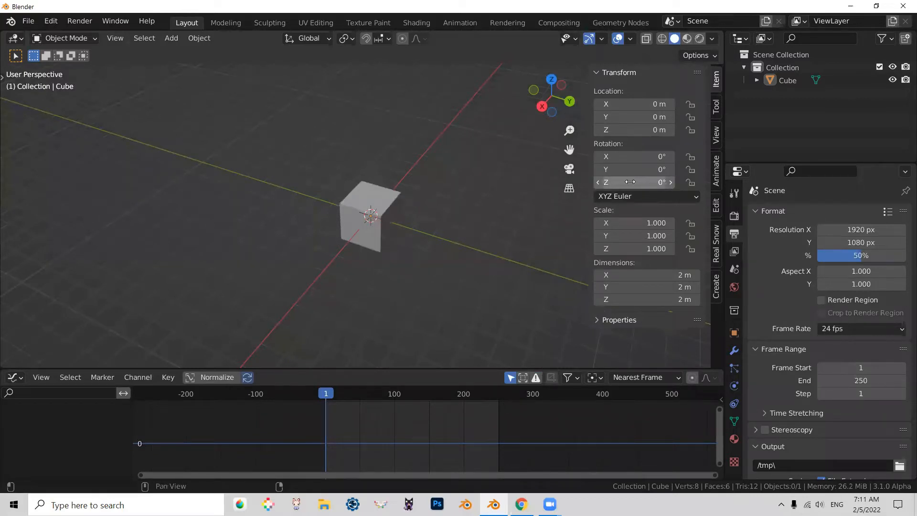
{"action": "right_click", "coordinate": [631, 182]}
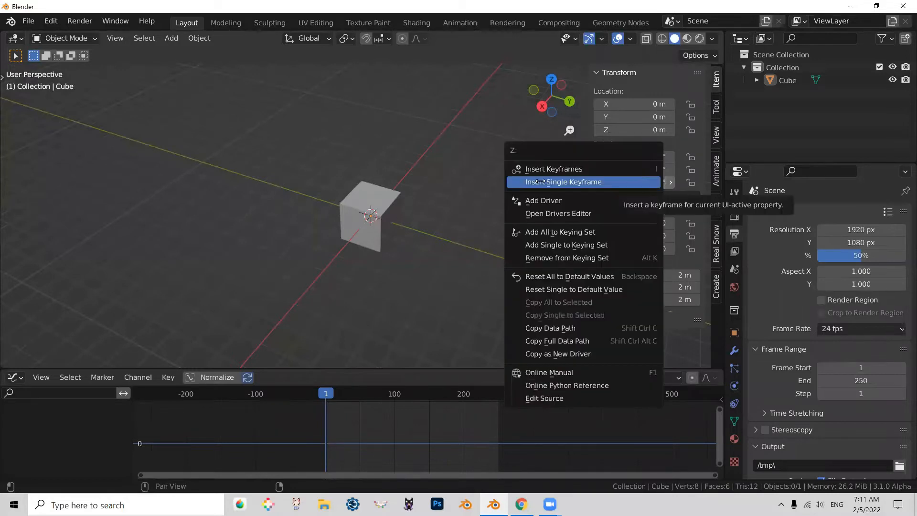
{"action": "left_click", "coordinate": [567, 182]}
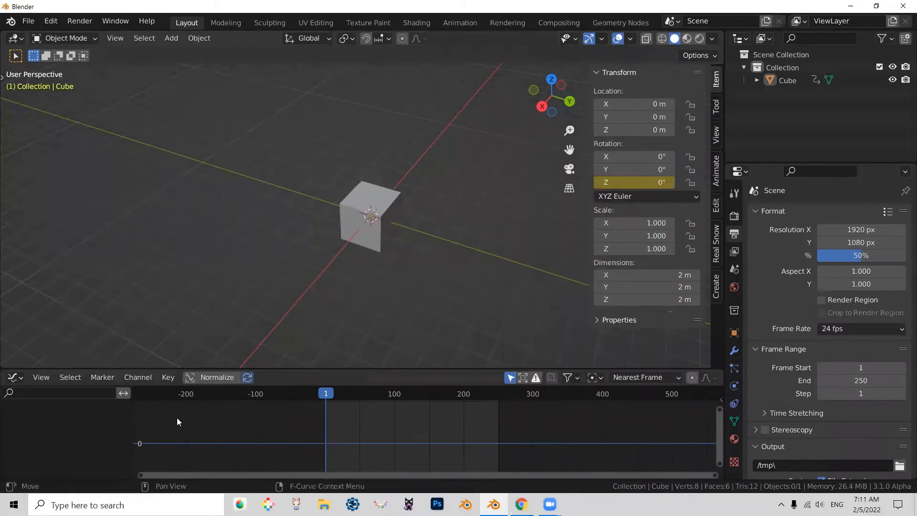
- Set the cube's Z rotation to 360° on frame 250 and insert a single keyframe for it
{"action": "middle_click_drag", "start_coordinate": [392, 444], "coordinate": [412, 425]}
{"action": "mouse_move", "coordinate": [336, 400]}
{"action": "left_mouse_down"}
{"action": "mouse_move", "coordinate": [363, 403]}
{"action": "mouse_move", "coordinate": [345, 404]}
{"action": "left_mouse_up"}
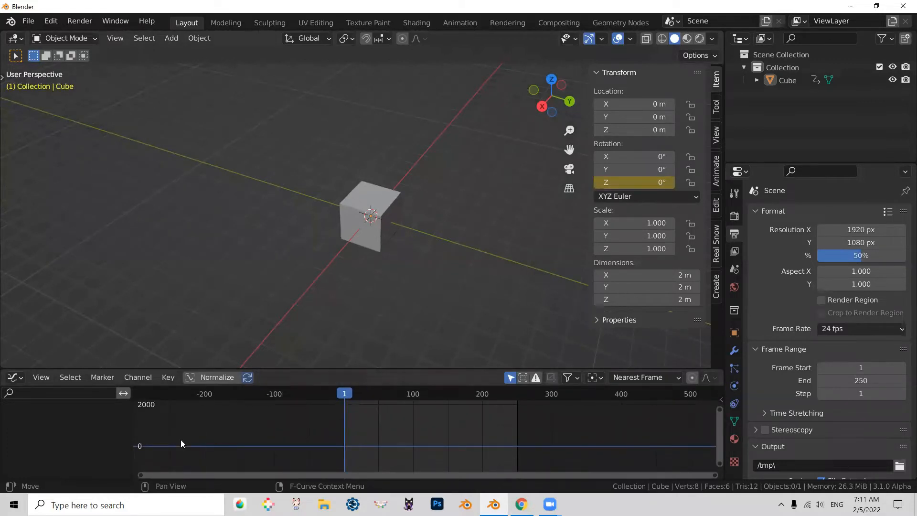
{"action": "left_click", "coordinate": [452, 393]}
{"action": "key", "text": "shift+Right"}
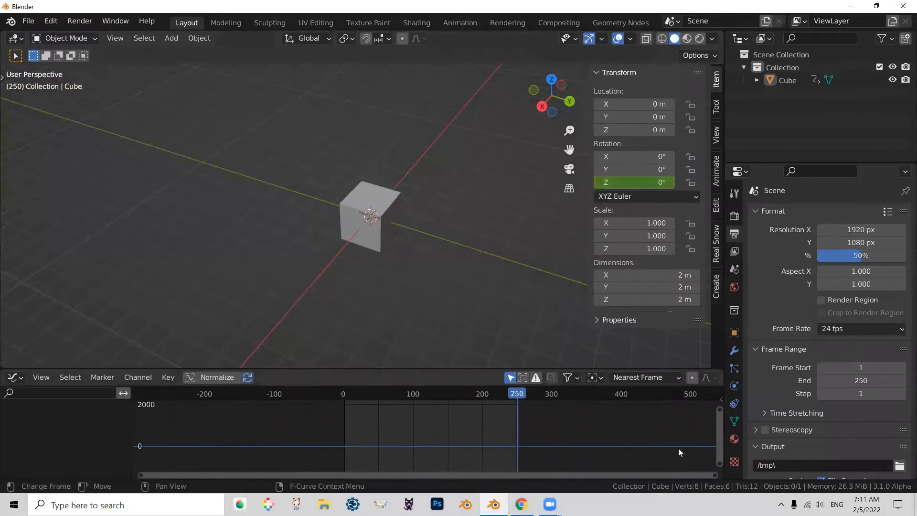
{"action": "left_click", "coordinate": [641, 183]}
{"action": "type", "text": "36"}
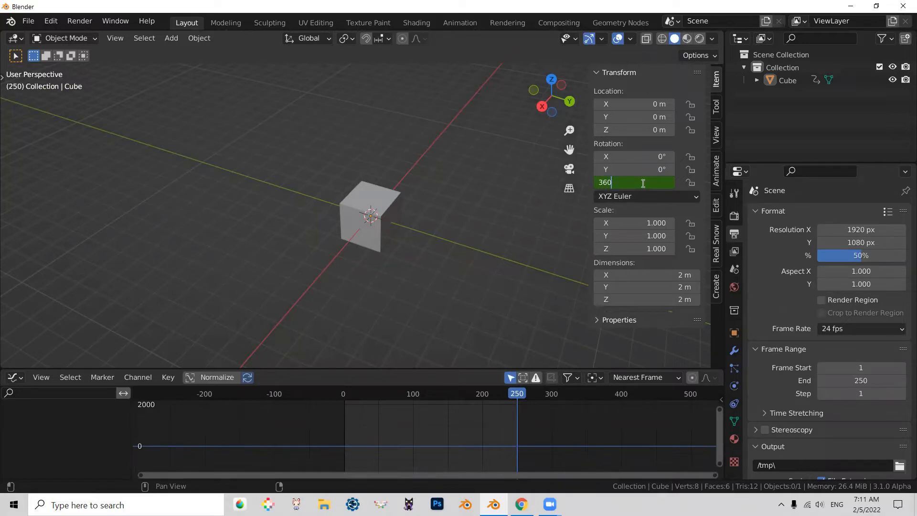
{"action": "key", "text": "Return"}
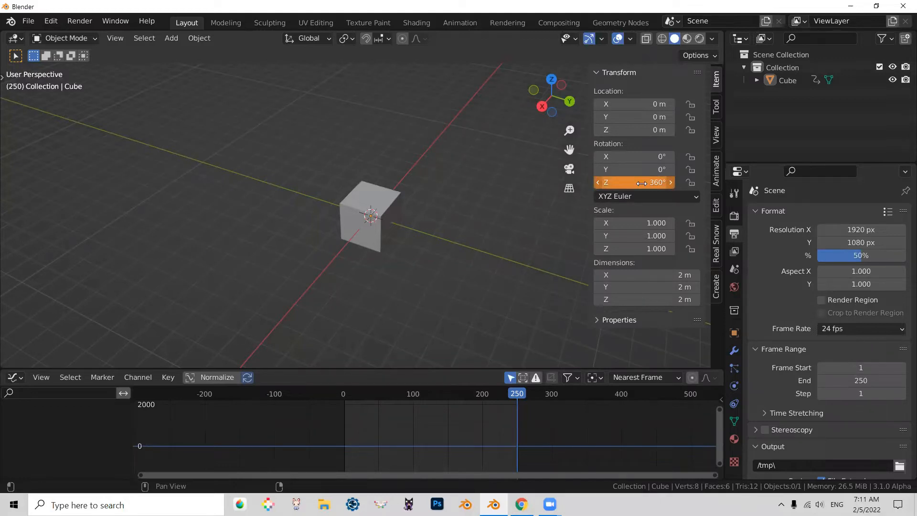
{"action": "right_click", "coordinate": [641, 183]}
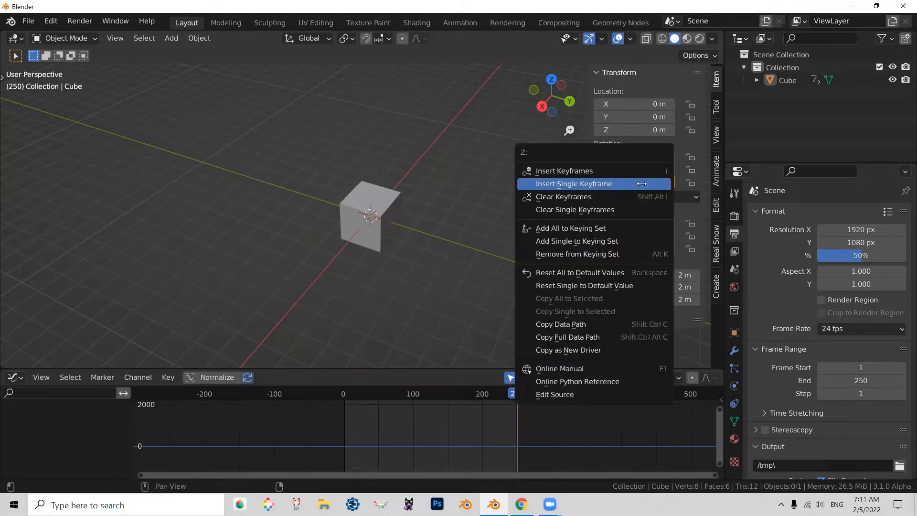
{"action": "left_click", "coordinate": [564, 184]}
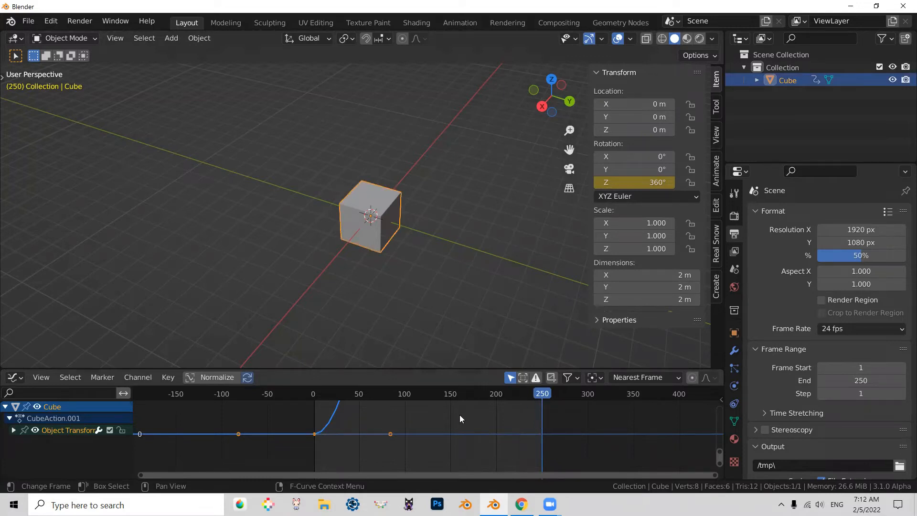
- Fit the whole rotation curve in an enlarged Graph Editor and play the animation from frame 1
{"action": "key", "text": "Home"}
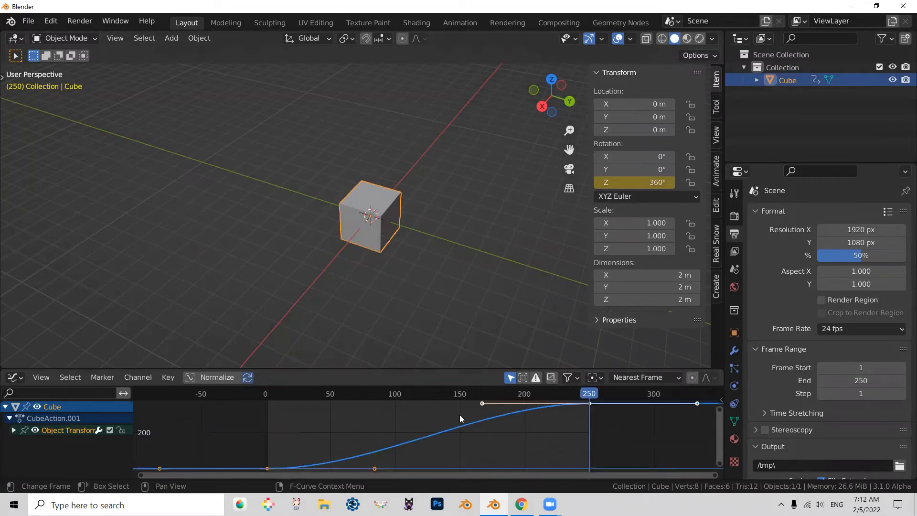
{"action": "left_click_drag", "start_coordinate": [342, 368], "coordinate": [354, 330]}
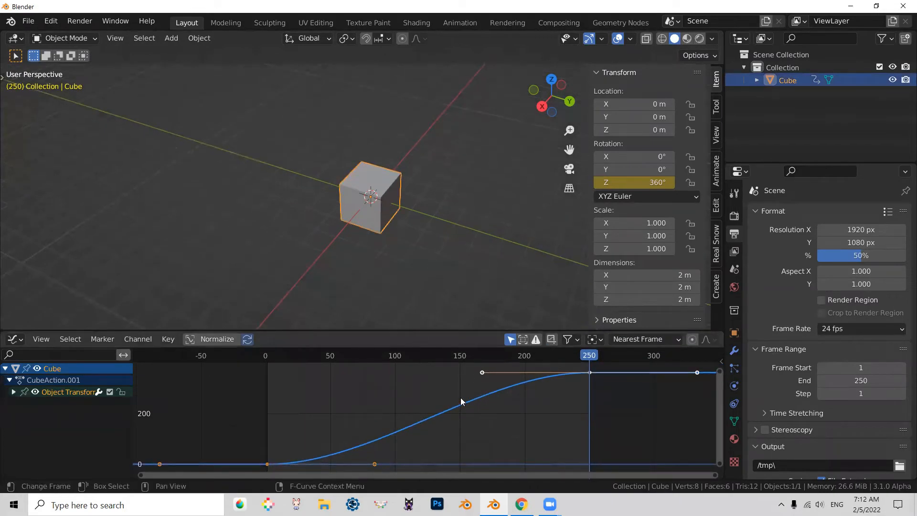
{"action": "key", "text": "shift+Left"}
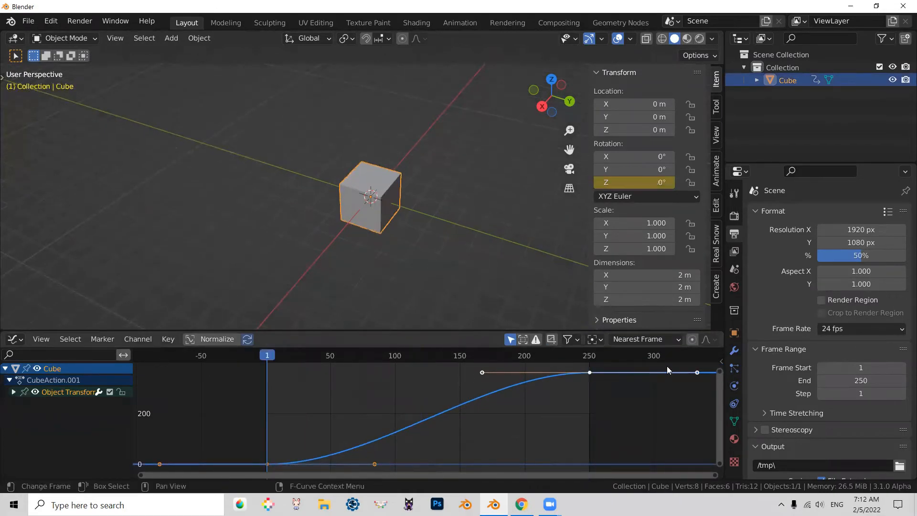
{"action": "key", "text": "space"}
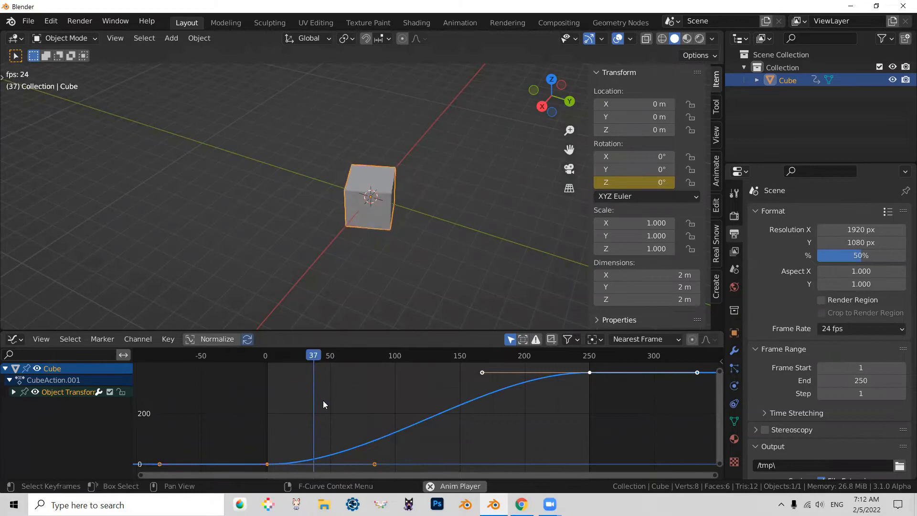
- Set the keyframe interpolation of the cube's Z rotation curve to Linear
{"action": "key", "text": "t"}
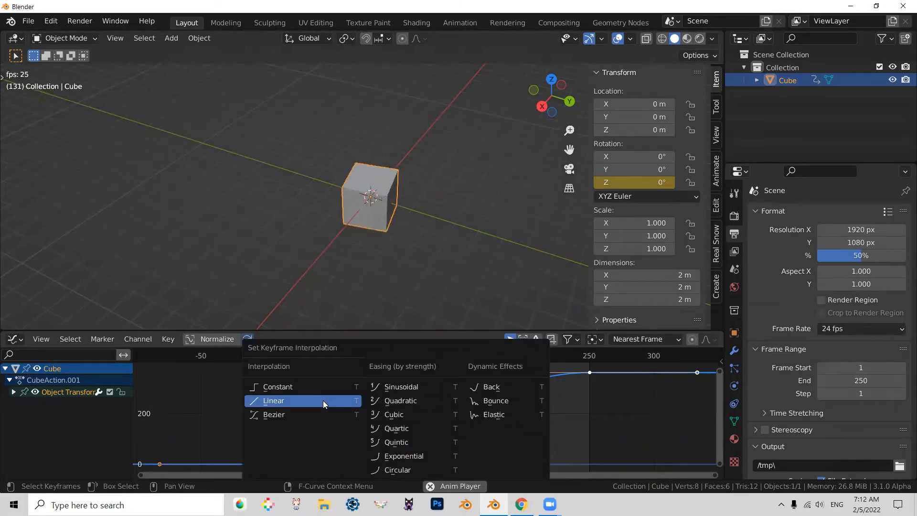
{"action": "left_click", "coordinate": [283, 404]}
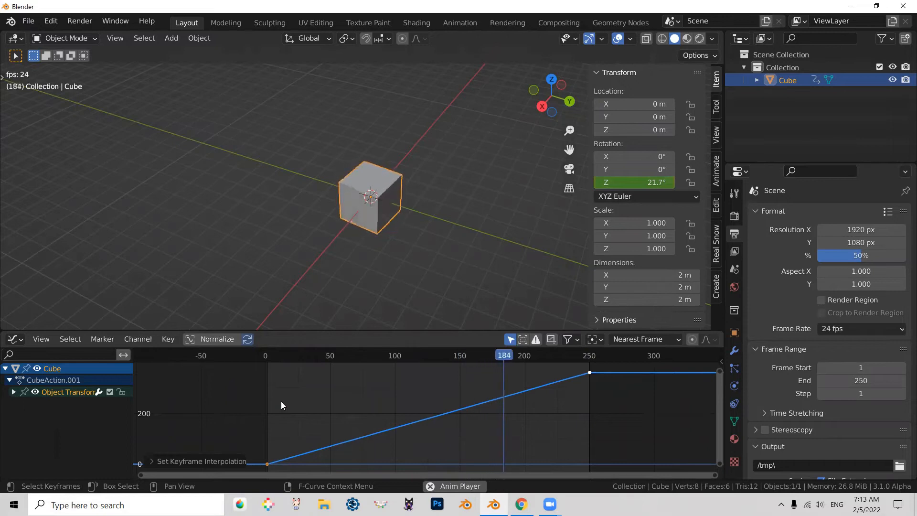
{"action": "scroll", "coordinate": [510, 422], "scroll_direction": "down", "scroll_amount": 4}
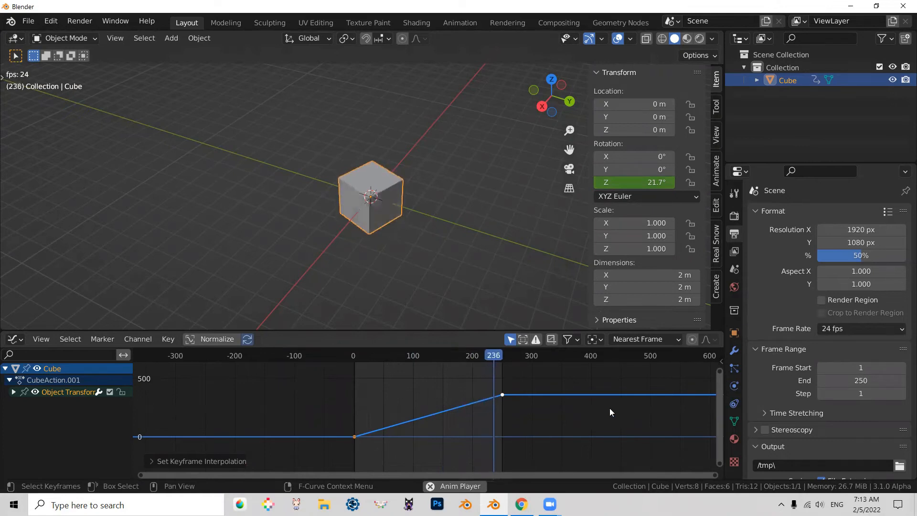
- Add a Cycles modifier to the cube's Z Euler Rotation curve and widen the area showing its settings
{"action": "key", "text": "n"}
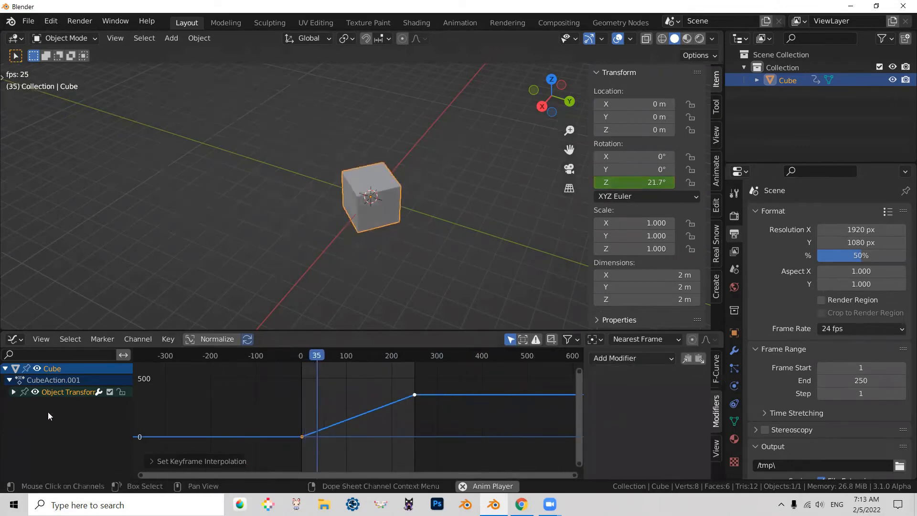
{"action": "left_click", "coordinate": [13, 392]}
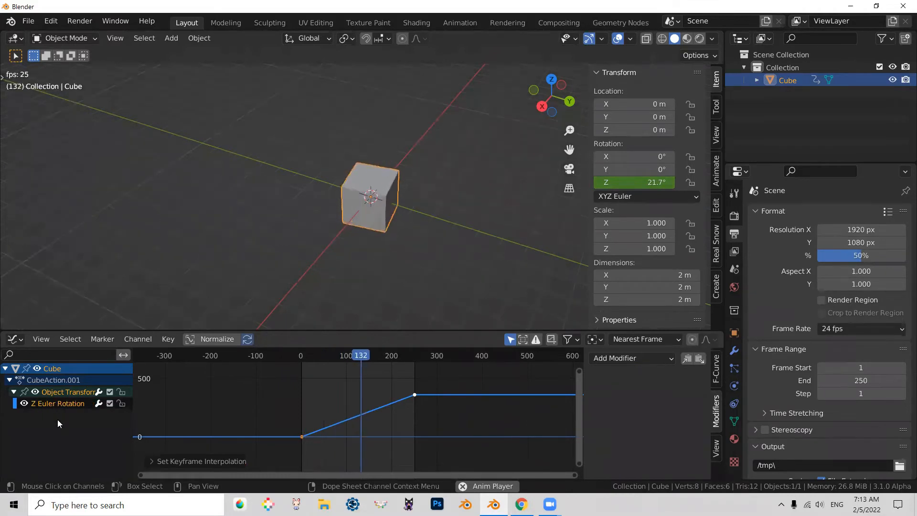
{"action": "left_click", "coordinate": [62, 404]}
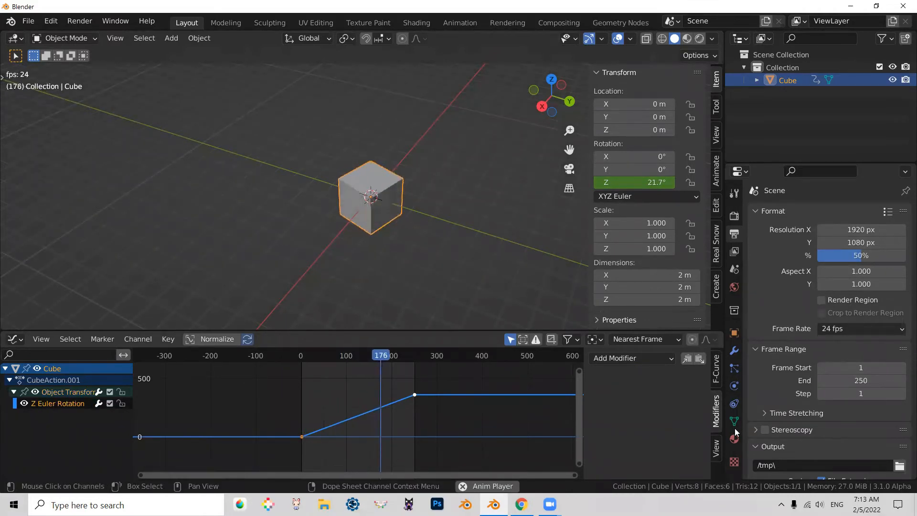
{"action": "left_click", "coordinate": [663, 358]}
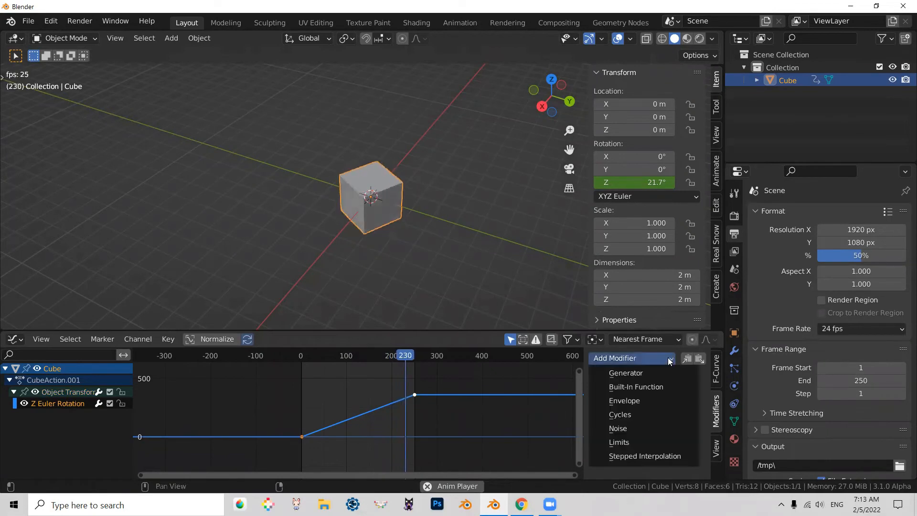
{"action": "left_click", "coordinate": [631, 415]}
{"action": "left_click_drag", "start_coordinate": [587, 401], "coordinate": [504, 402]}
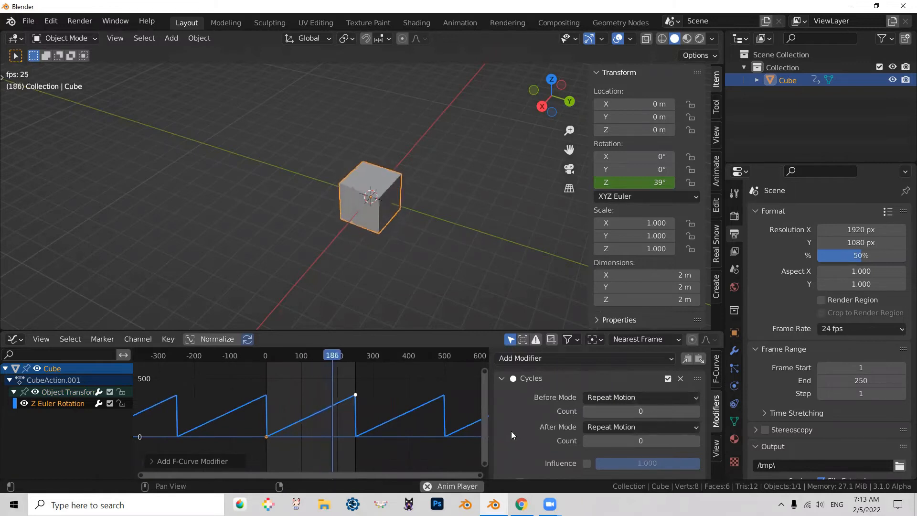
- Set both the Before Mode and After Mode of the Cycles modifier to Repeat with Offset
{"action": "left_click", "coordinate": [617, 398]}
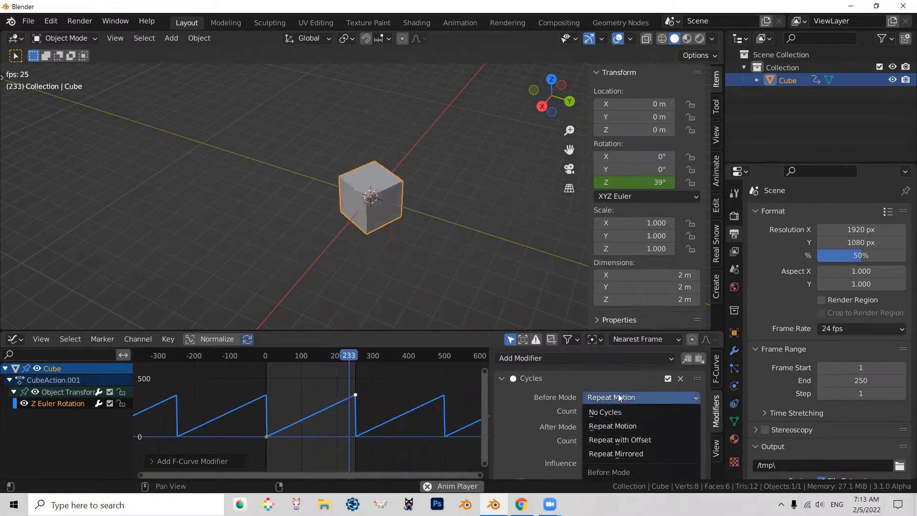
{"action": "left_click", "coordinate": [625, 439]}
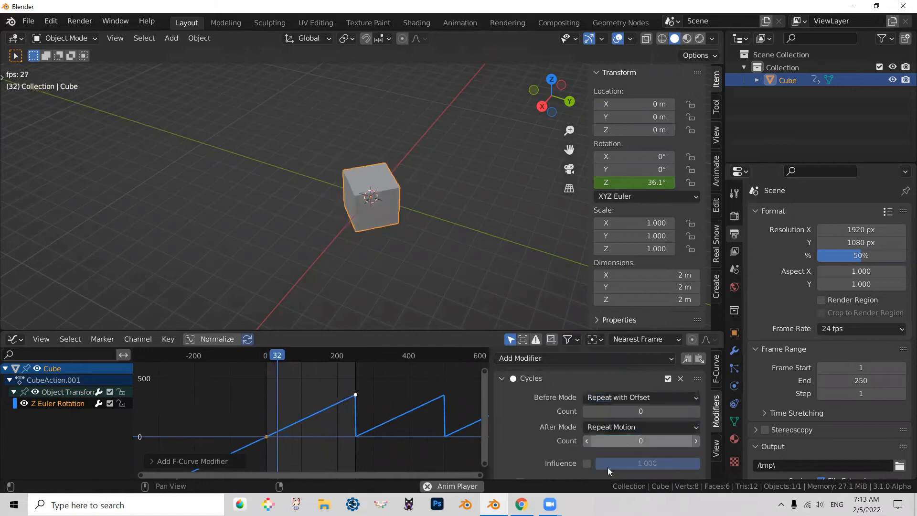
{"action": "left_click", "coordinate": [613, 425]}
{"action": "left_click", "coordinate": [620, 384]}
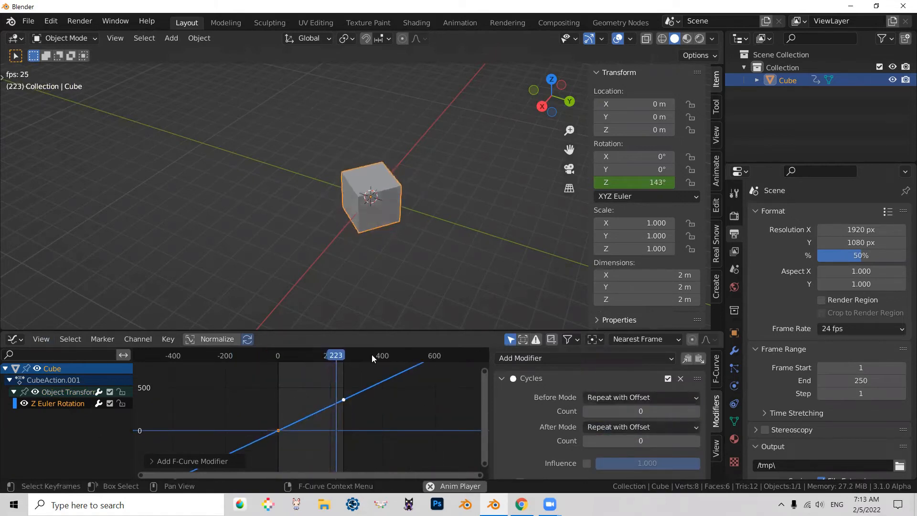
{"action": "middle_click_drag", "start_coordinate": [405, 424], "coordinate": [424, 419]}
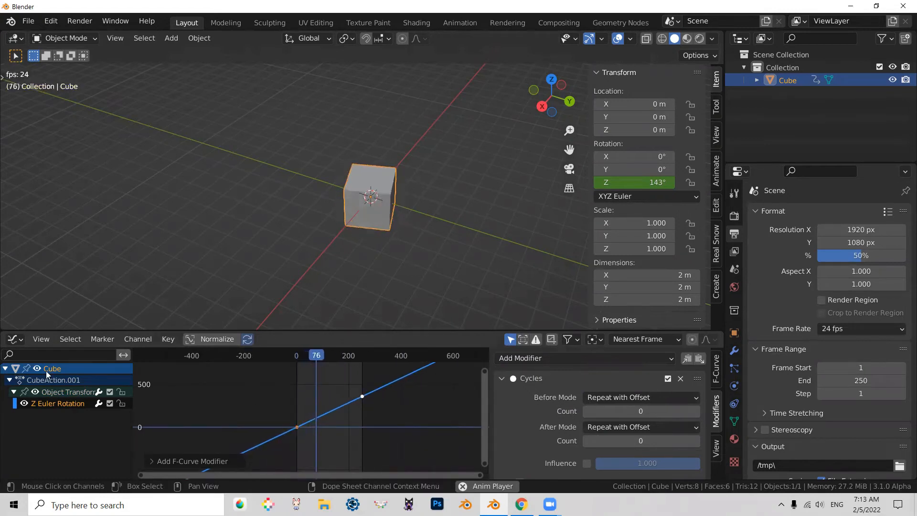
{"action": "scroll", "coordinate": [338, 445], "scroll_direction": "up", "scroll_amount": 8}
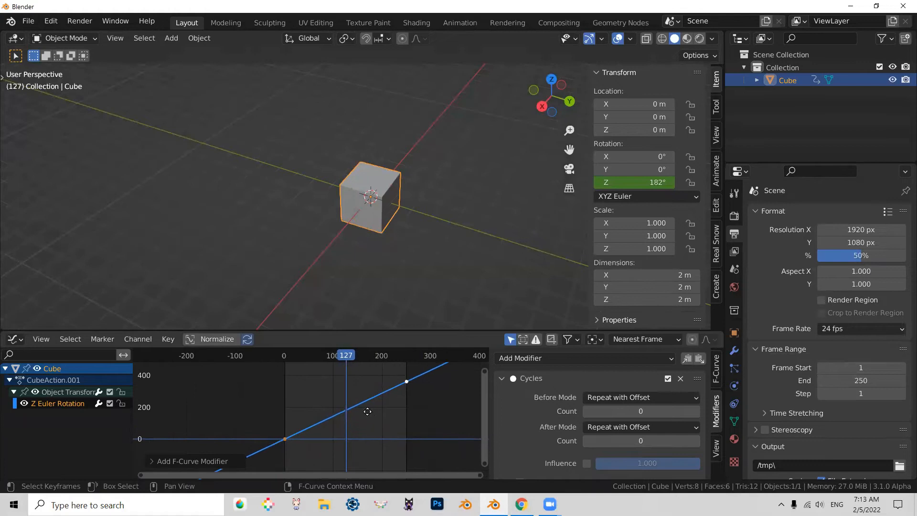
{"action": "middle_click_drag", "start_coordinate": [362, 408], "coordinate": [349, 419]}
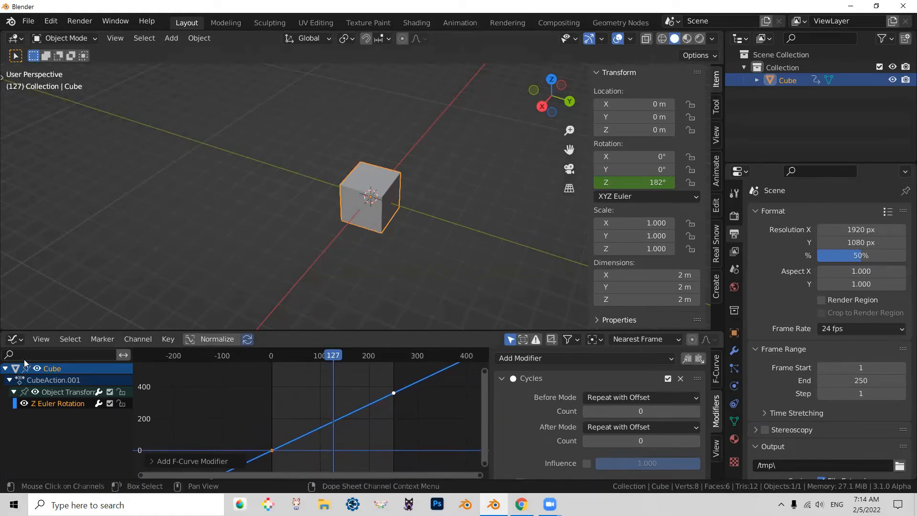
- Change the Graph Editor to the Timeline and turn off Limit to Frame Range for playback
{"action": "key", "text": "ctrl+Tab"}
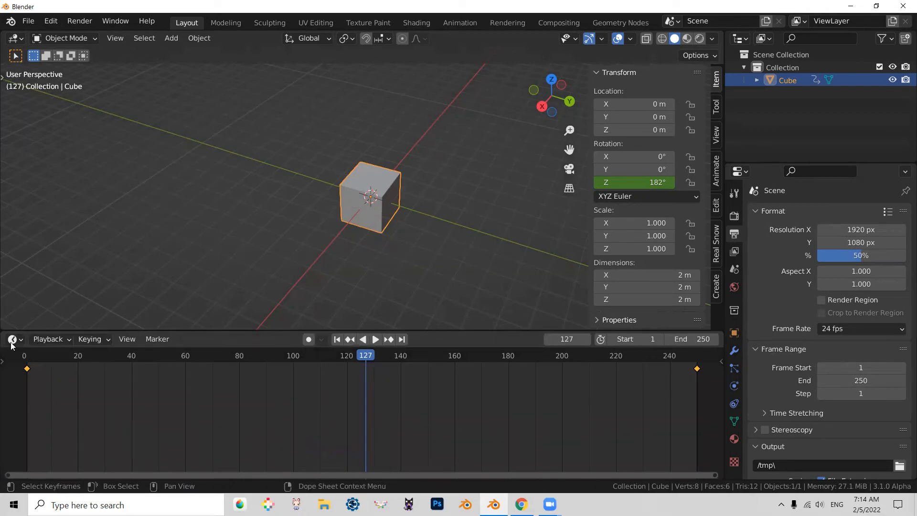
{"action": "left_click", "coordinate": [107, 342]}
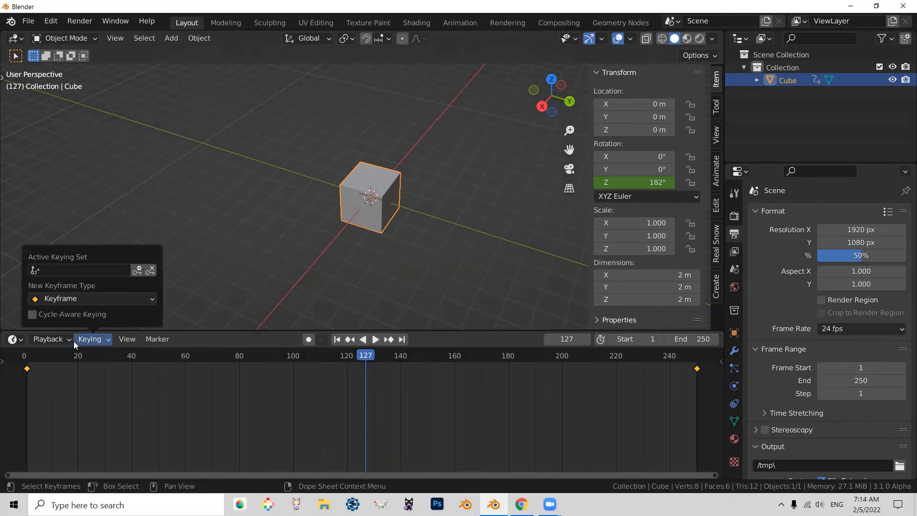
{"action": "mouse_move", "coordinate": [64, 341]}
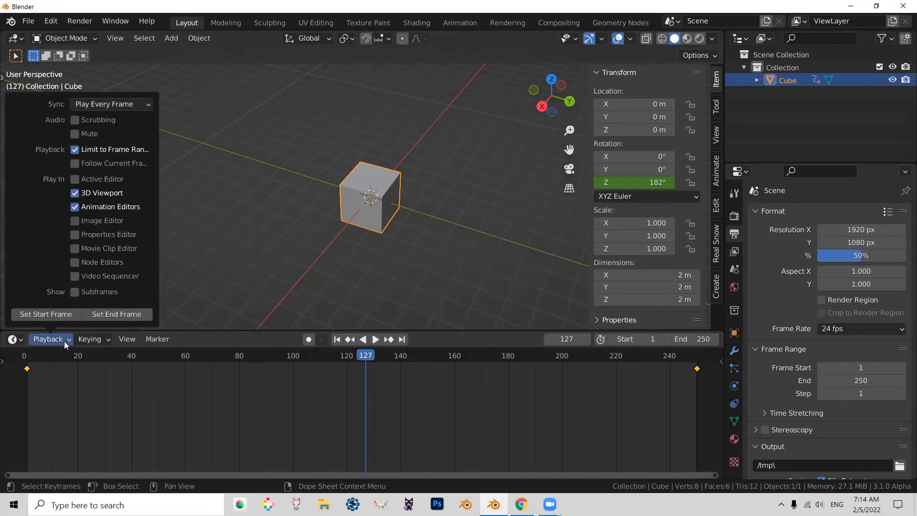
{"action": "left_click", "coordinate": [75, 150]}
- Play the animation past end frame 250, scrub back to frame 0 and stop playback
{"action": "scroll", "coordinate": [280, 455], "scroll_direction": "down", "scroll_amount": 4}
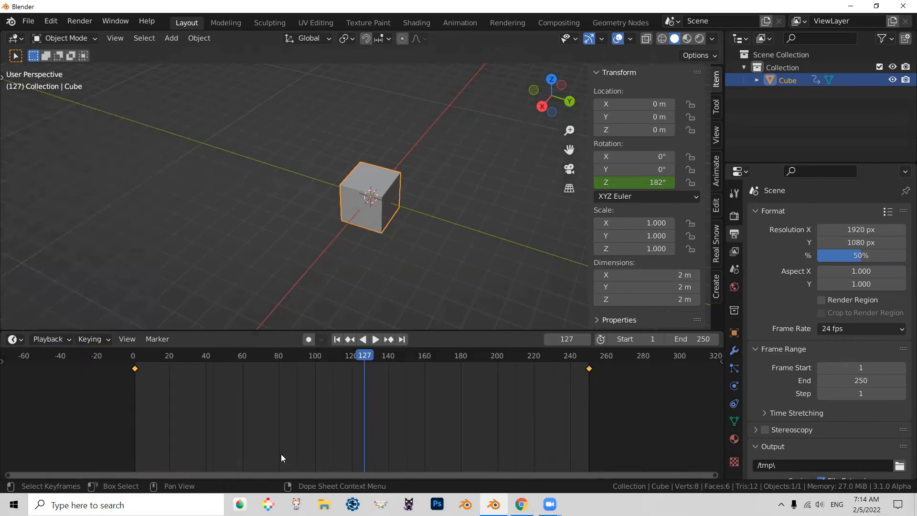
{"action": "key", "text": "space"}
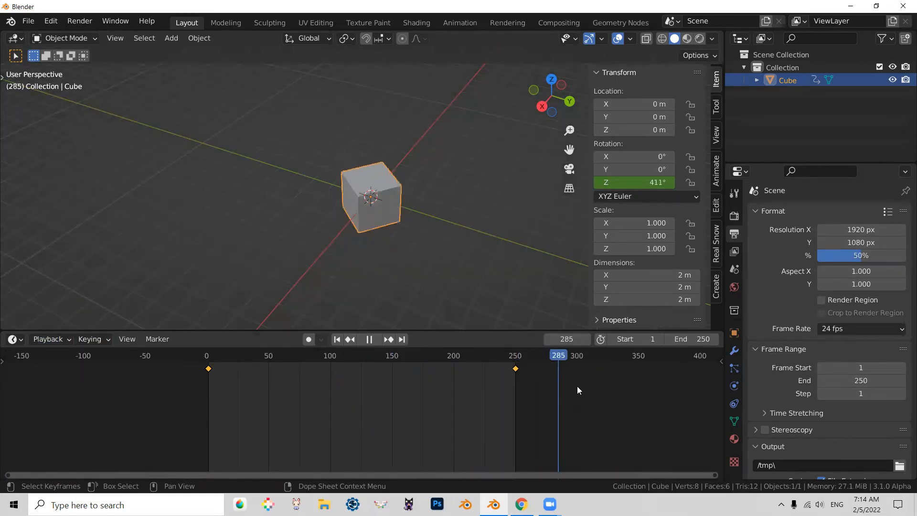
{"action": "left_click_drag", "start_coordinate": [709, 407], "coordinate": [93, 386]}
{"action": "key", "text": "space"}
{"action": "scroll", "coordinate": [493, 445], "scroll_direction": "down", "scroll_amount": 5}
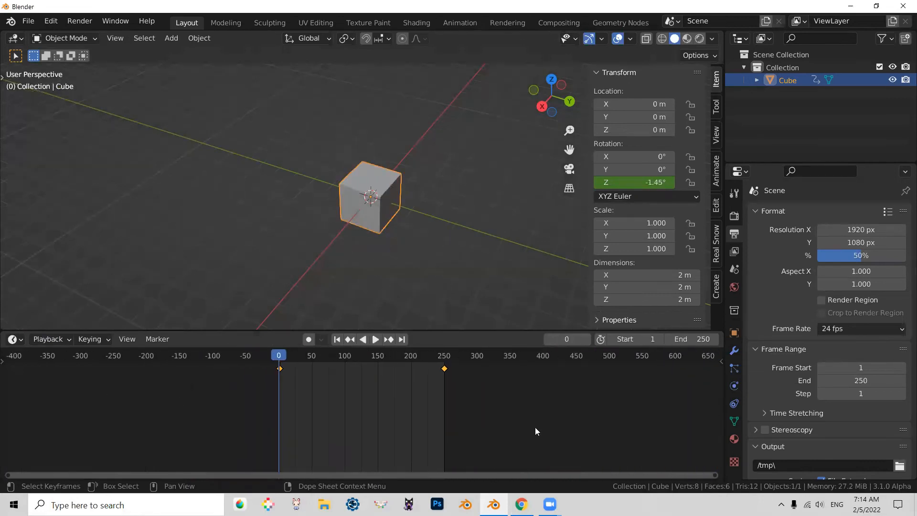
- Try shifting both keyframes to about frames 285 and 535, scrub back to frame 0, and undo the shift
{"action": "left_click_drag", "start_coordinate": [279, 364], "coordinate": [495, 427]}
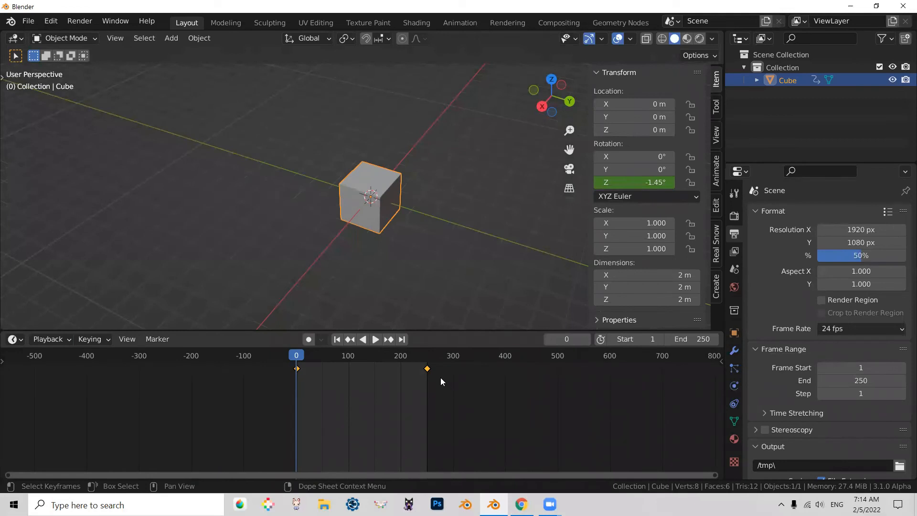
{"action": "key", "text": "g"}
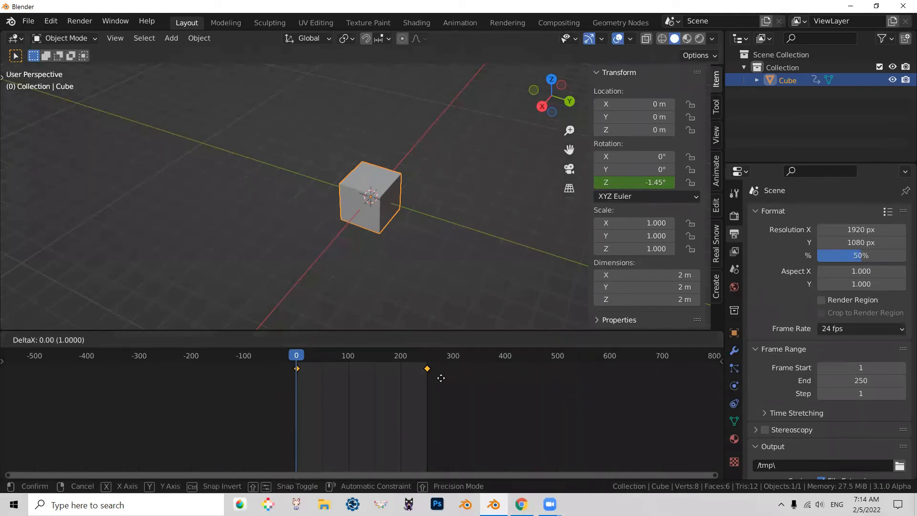
{"action": "left_click", "coordinate": [590, 373]}
{"action": "left_click_drag", "start_coordinate": [443, 356], "coordinate": [423, 379]}
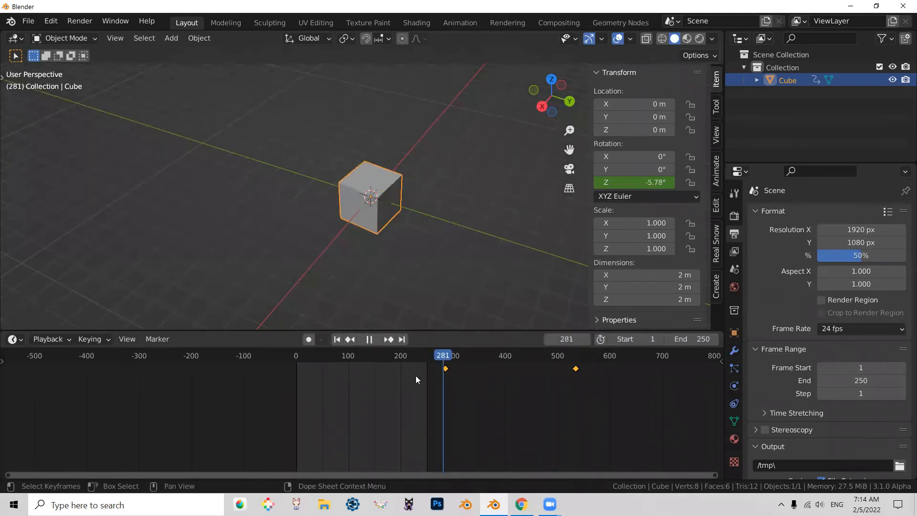
{"action": "left_click_drag", "start_coordinate": [247, 390], "coordinate": [160, 413]}
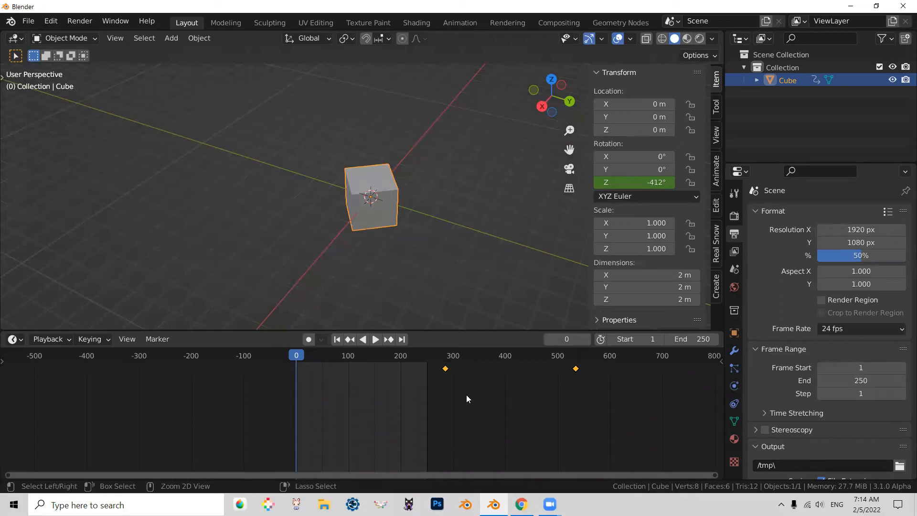
{"action": "key", "text": "ctrl+z"}
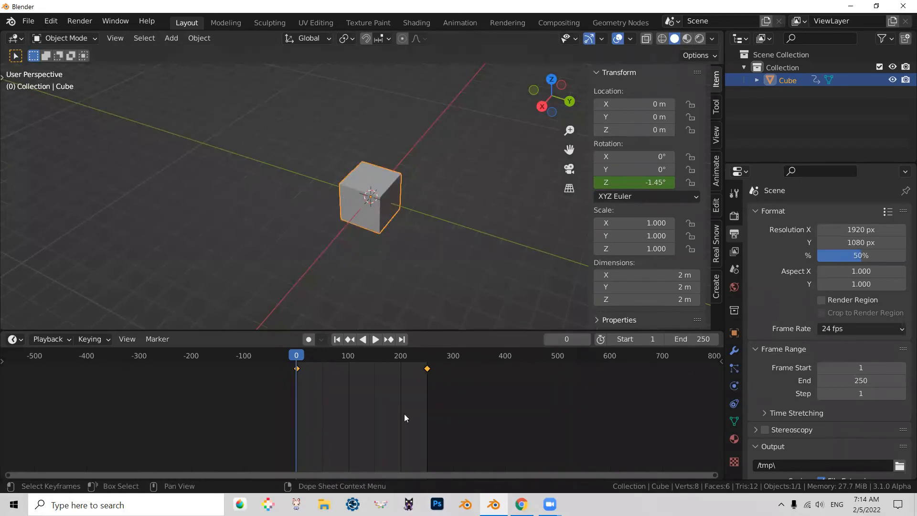
- Slow the rotation by moving only the end keyframe from the range's end to frame 703, and preview the animation briefly
{"action": "left_click_drag", "start_coordinate": [417, 369], "coordinate": [471, 397]}
{"action": "key", "text": "g"}
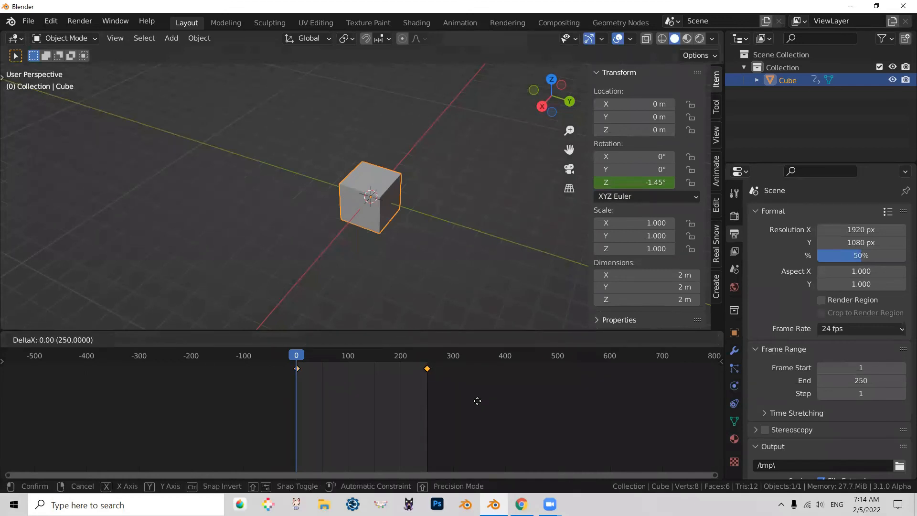
{"action": "key", "text": "x"}
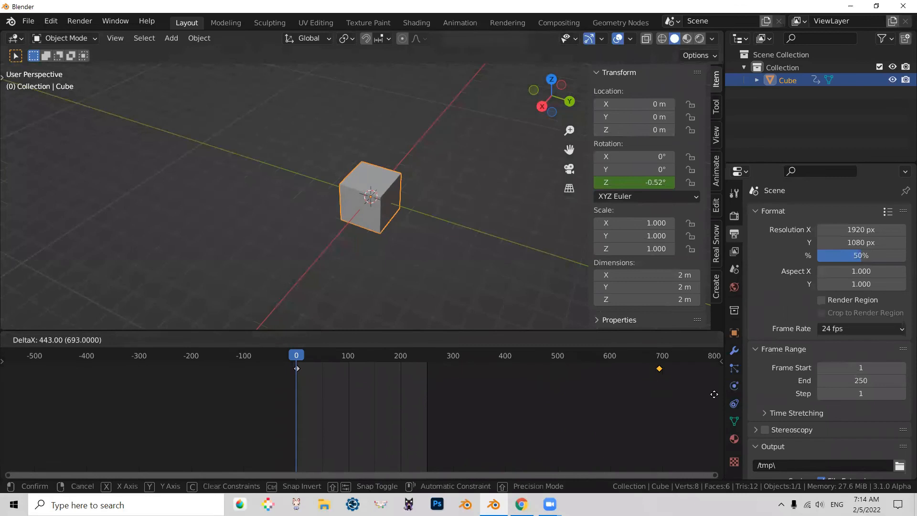
{"action": "left_click", "coordinate": [713, 394]}
{"action": "key", "text": "space"}
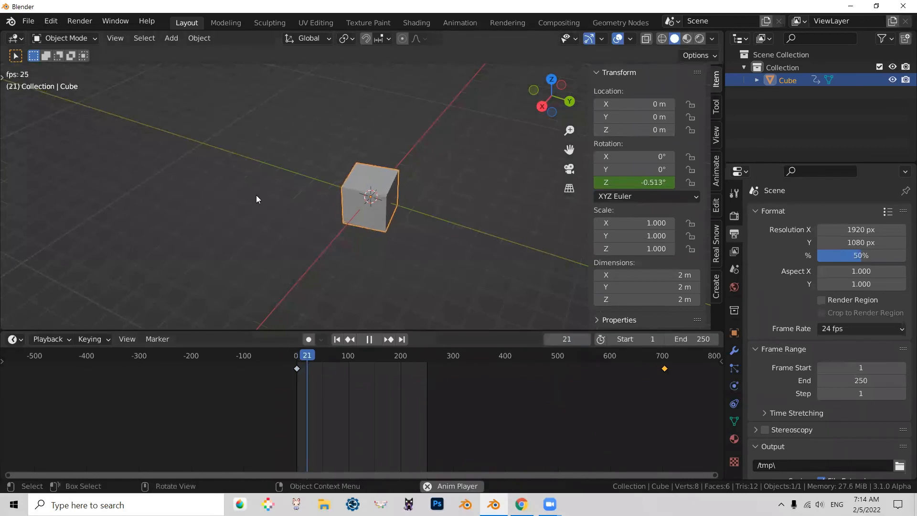
{"action": "key", "text": "space"}
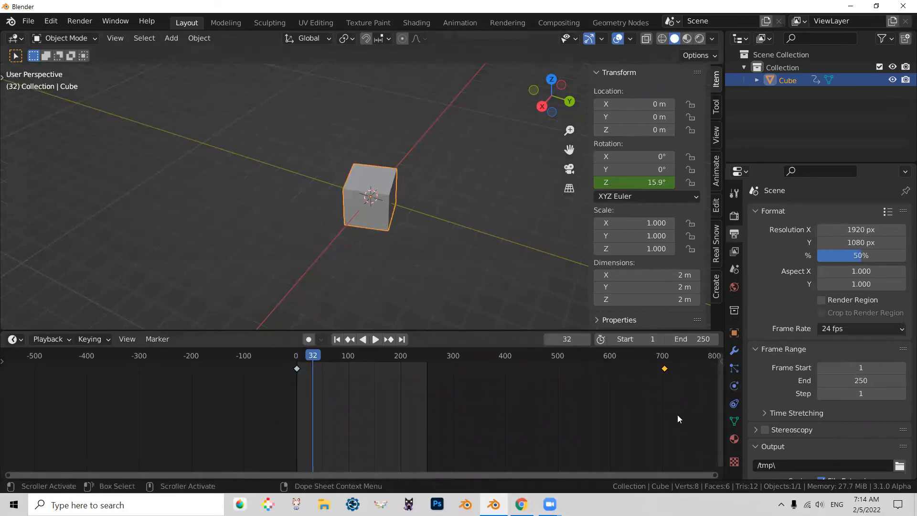
- Speed up the rotation by moving the end keyframe to frame 106 and, during playback, to about frame 45, and stop the playback
{"action": "key", "text": "g"}
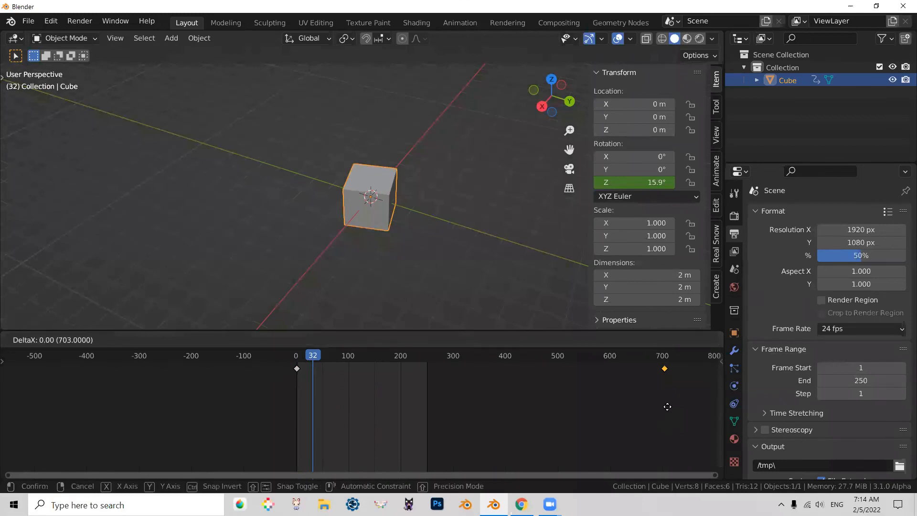
{"action": "left_click", "coordinate": [355, 397]}
{"action": "key", "text": "space"}
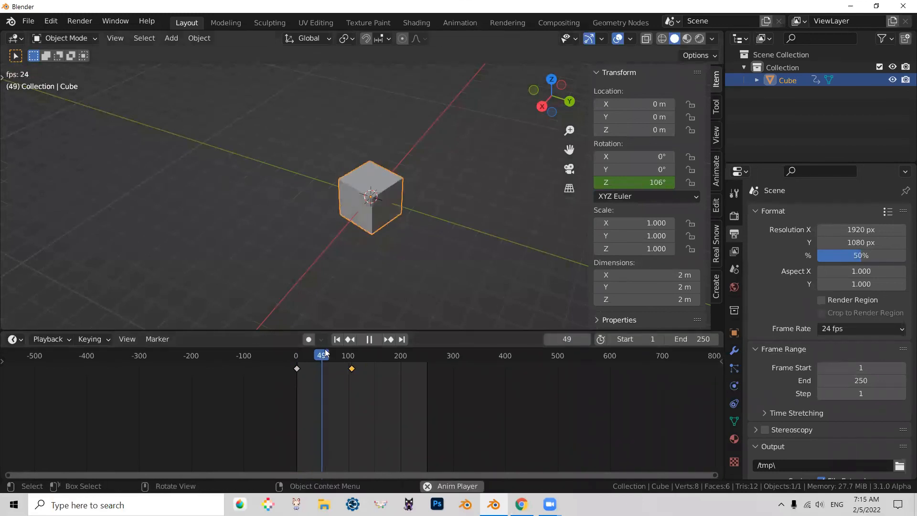
{"action": "key", "text": "g"}
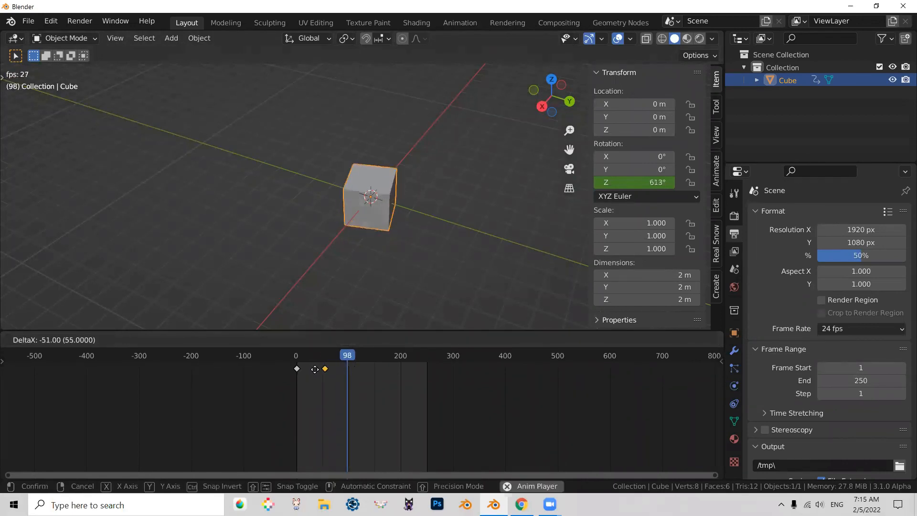
{"action": "left_click", "coordinate": [311, 370]}
{"action": "key", "text": "space"}
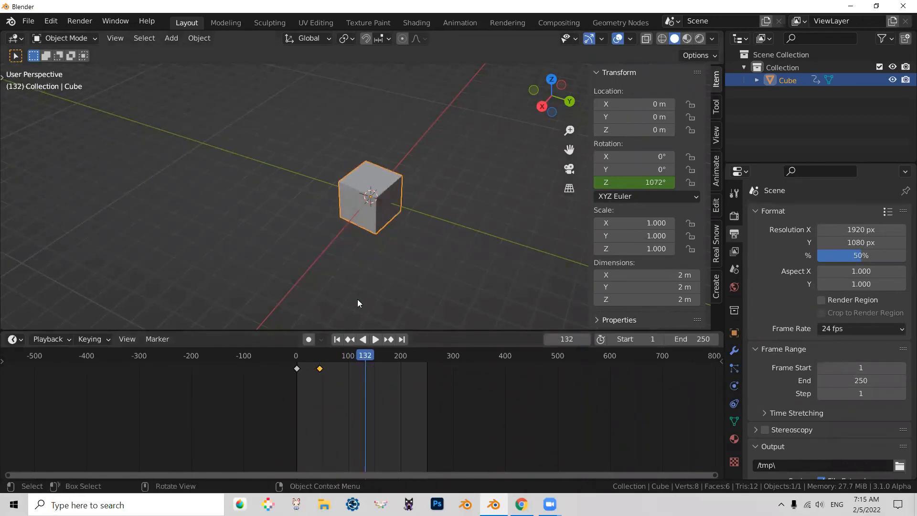